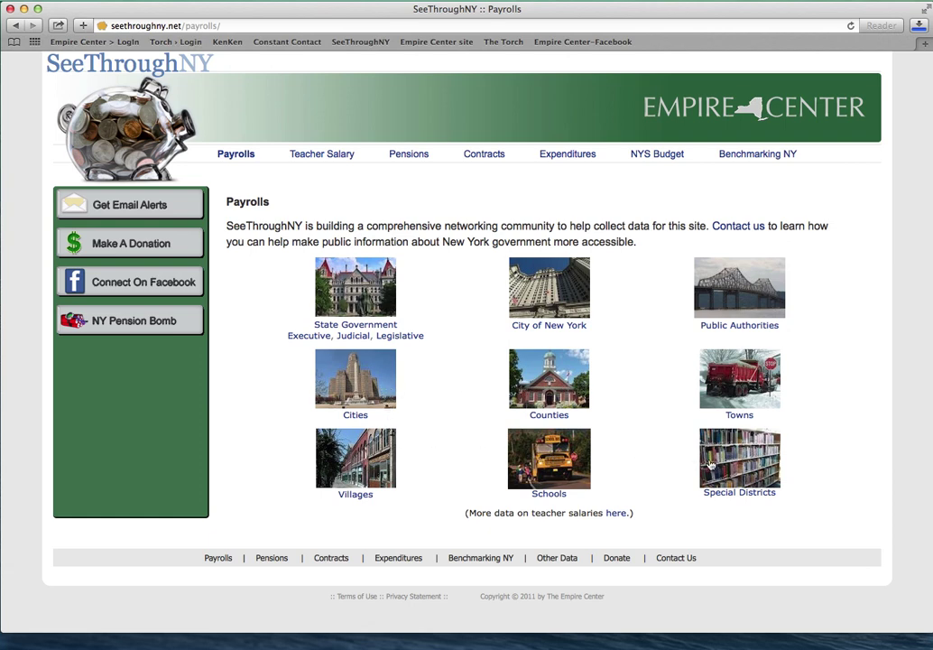
# Step: Open the City of New York payroll database from the Payrolls overview
pyautogui.click(571, 303)
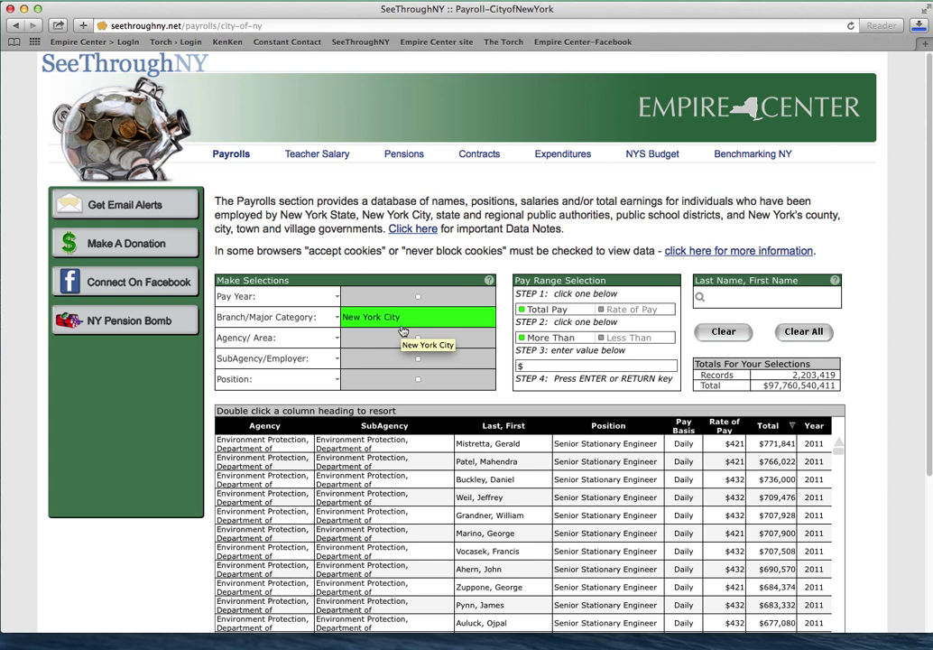
# Step: Remove the New York City branch category filter and reopen the Branch/Major Category list
pyautogui.click(327, 322)
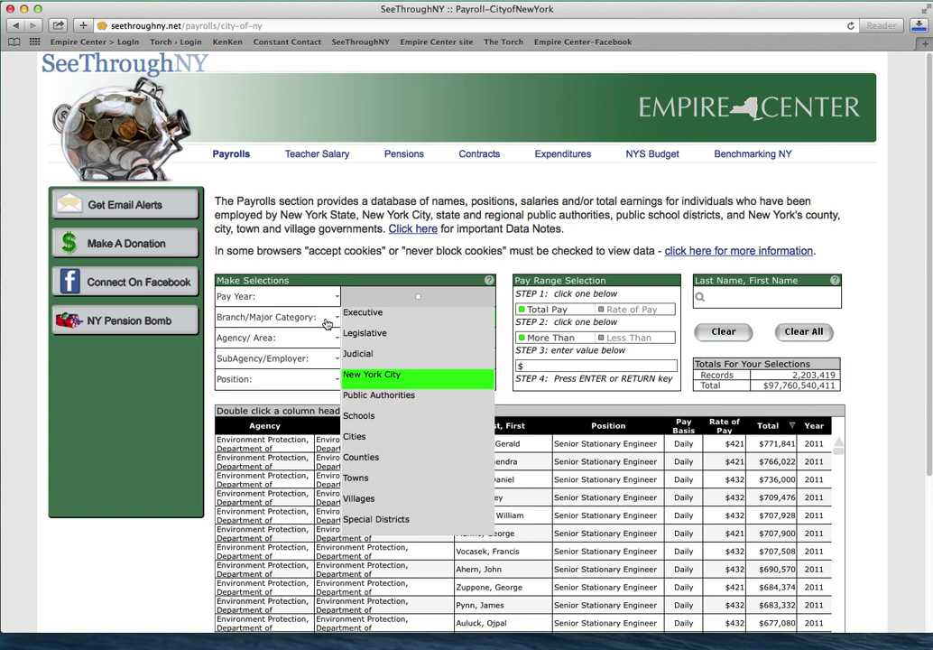
pyautogui.click(328, 323)
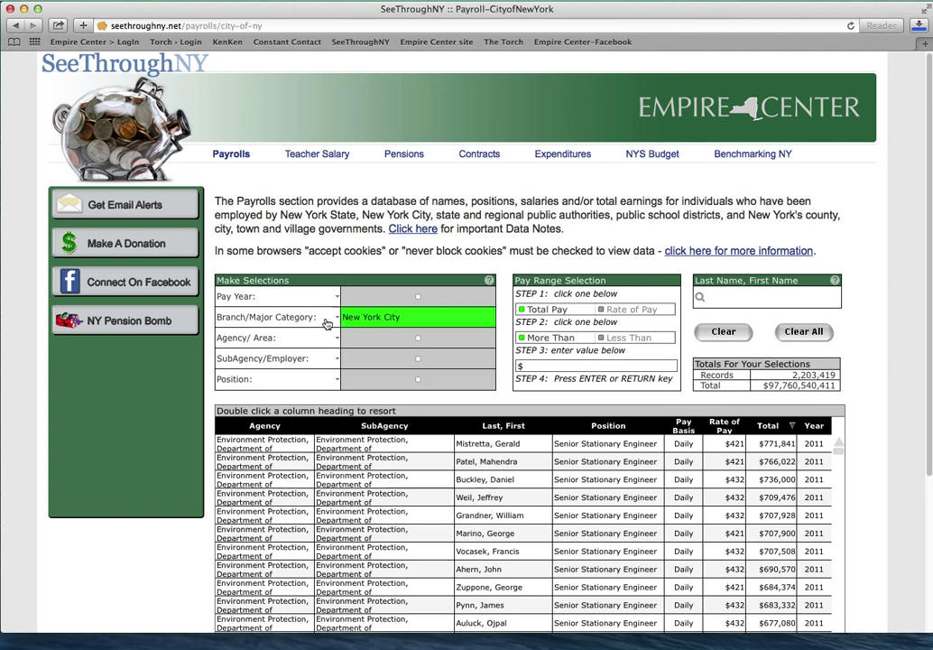
pyautogui.click(408, 320)
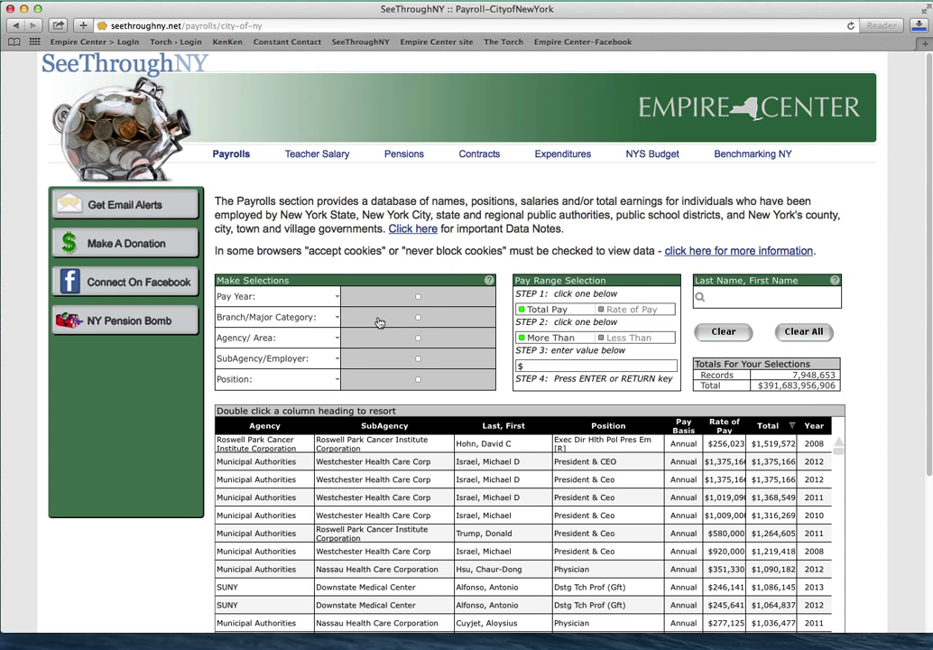
pyautogui.click(380, 322)
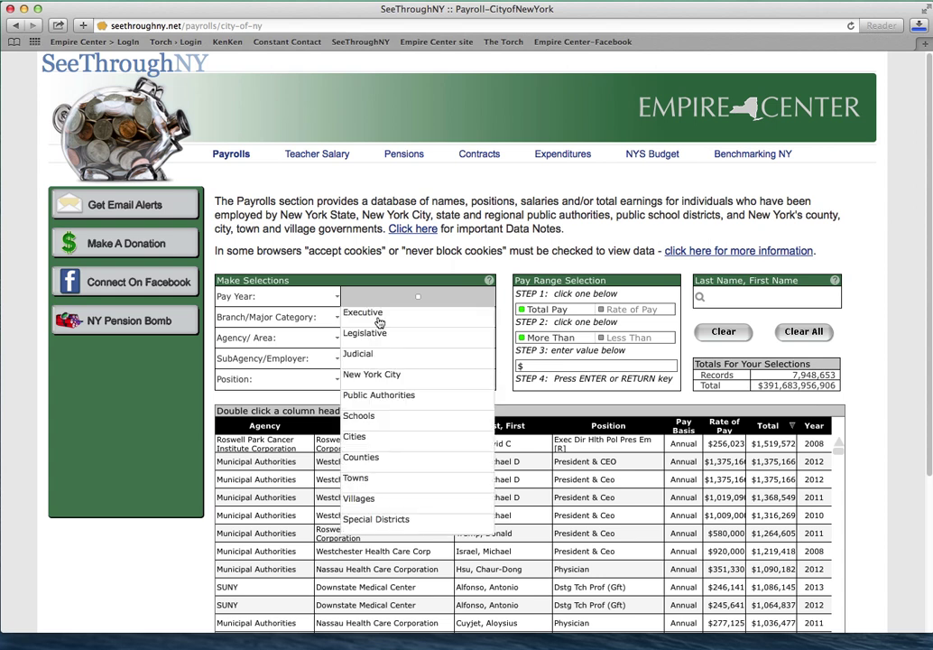
# Step: Set Branch/Major Category to New York City and Pay Year to 2013
pyautogui.click(374, 381)
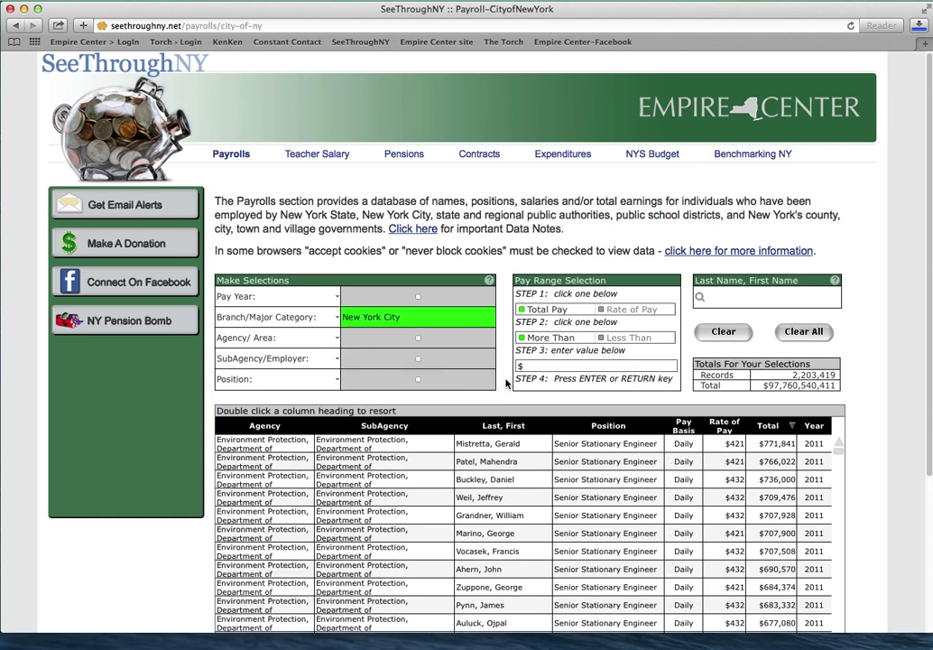
pyautogui.click(336, 302)
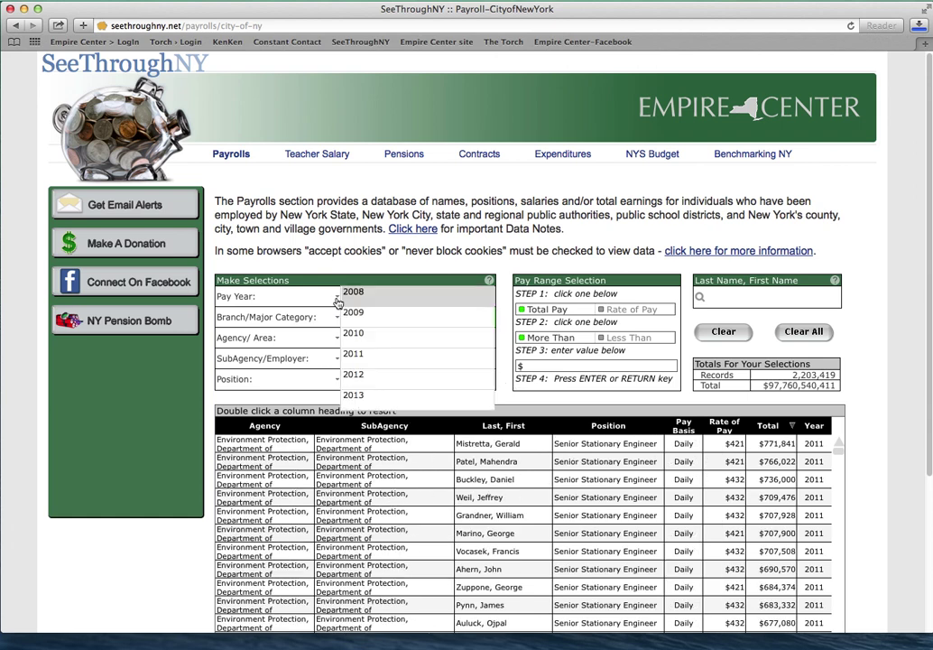
pyautogui.click(355, 397)
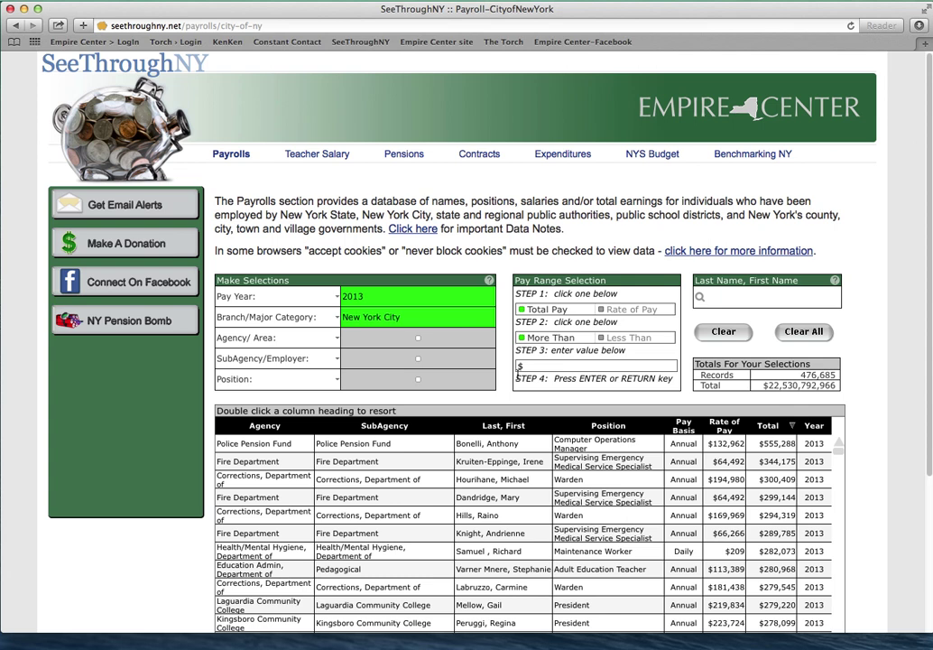
pyautogui.doubleClick(496, 433)
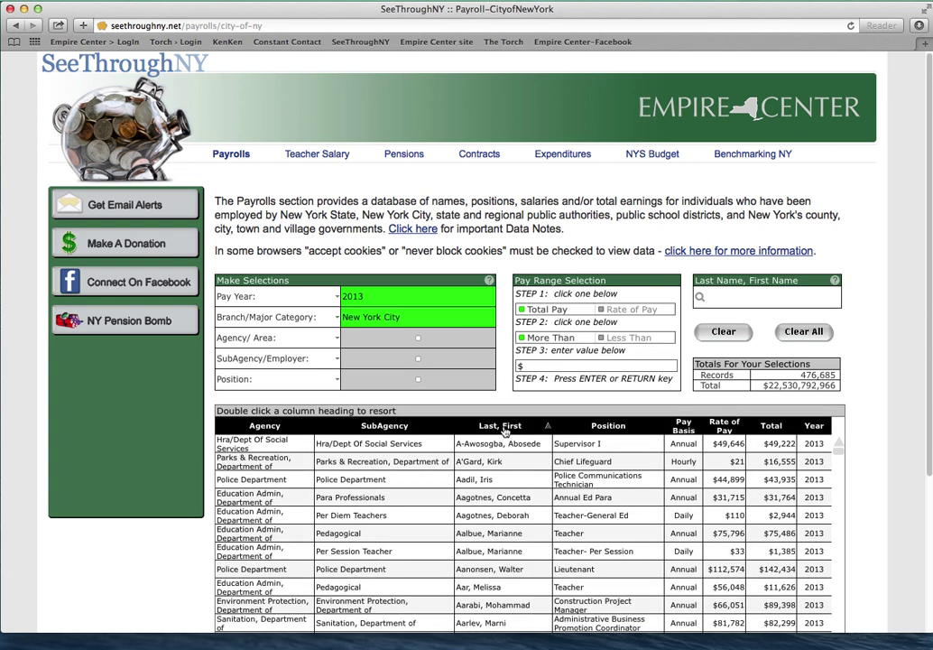
pyautogui.doubleClick(503, 430)
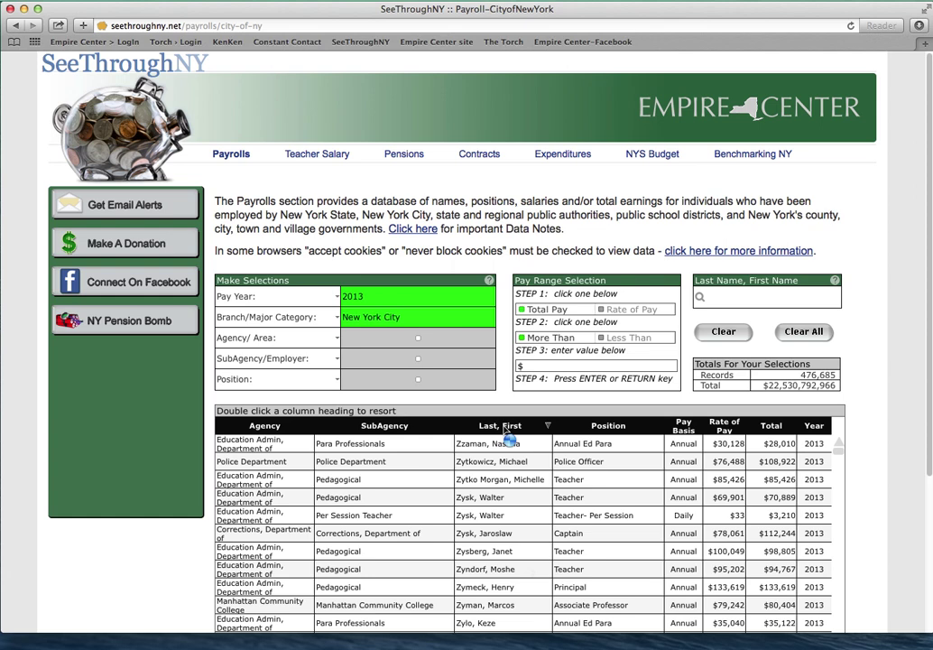
pyautogui.doubleClick(772, 429)
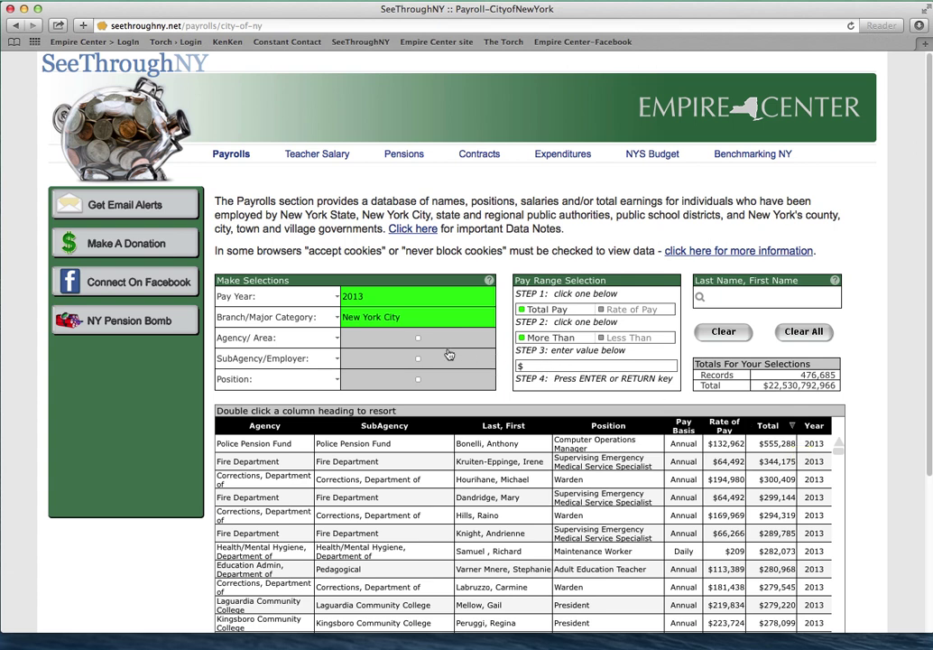
# Step: Filter the 2013 New York City payroll to the Police Department agency
pyautogui.click(338, 344)
pyautogui.scroll(-3, 388, 379)
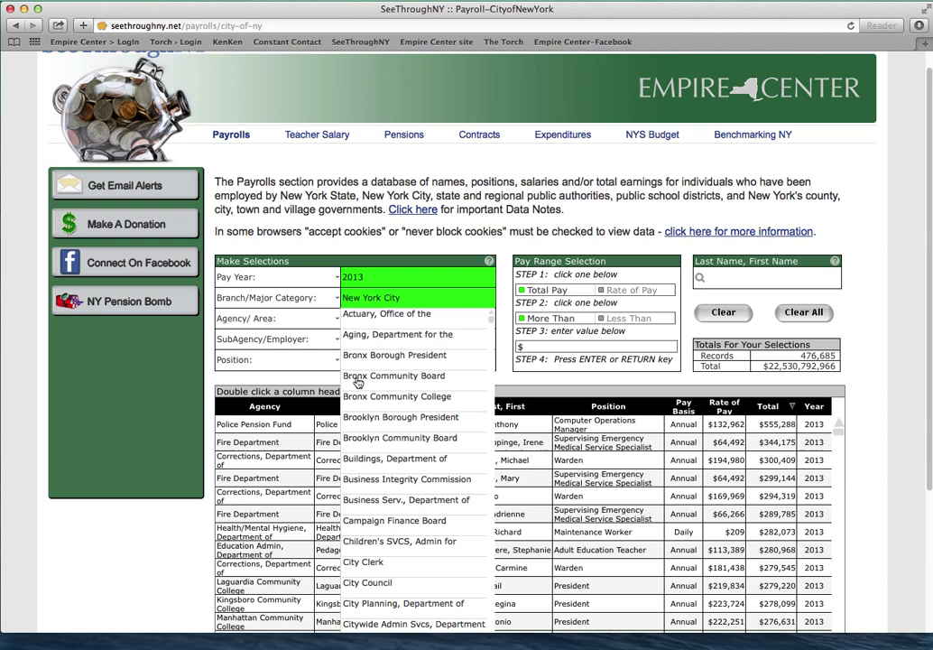
pyautogui.scroll(-10, 485, 277)
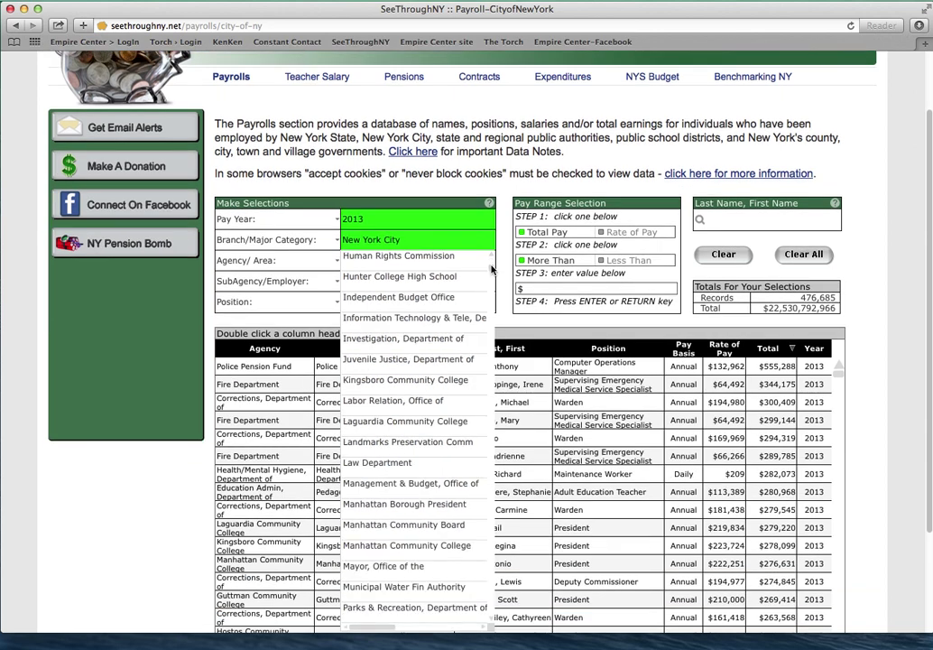
pyautogui.scroll(-10, 487, 306)
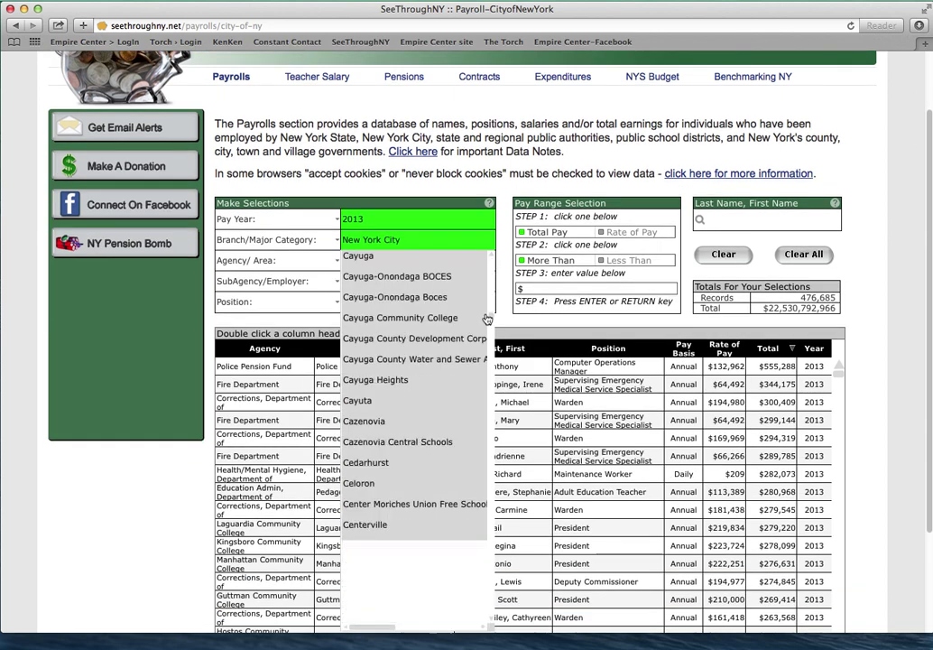
pyautogui.scroll(-2, 488, 316)
pyautogui.scroll(15, 492, 309)
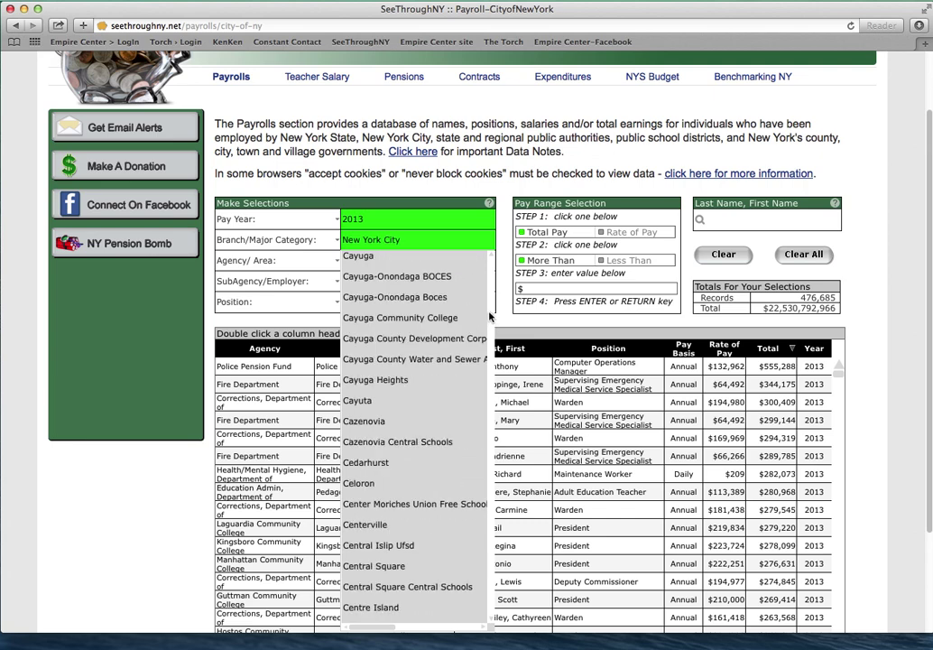
pyautogui.scroll(5, 491, 308)
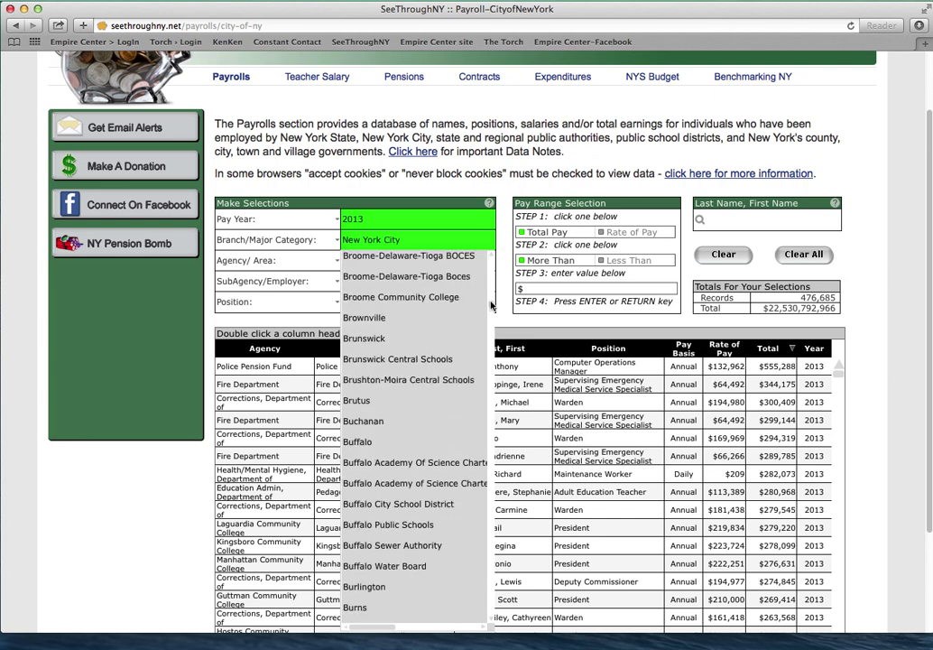
pyautogui.scroll(15, 491, 302)
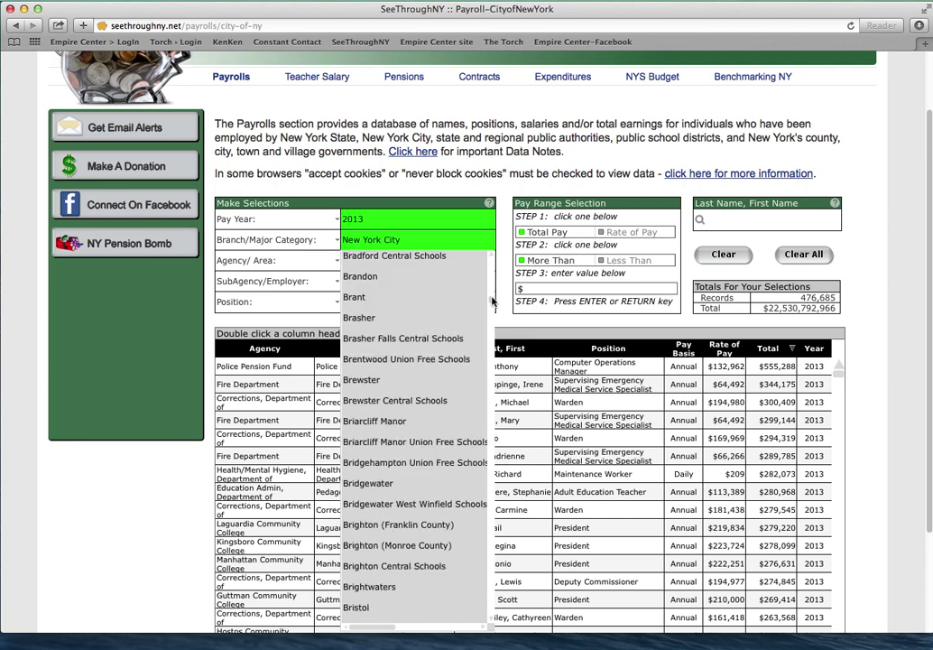
pyautogui.scroll(20, 492, 289)
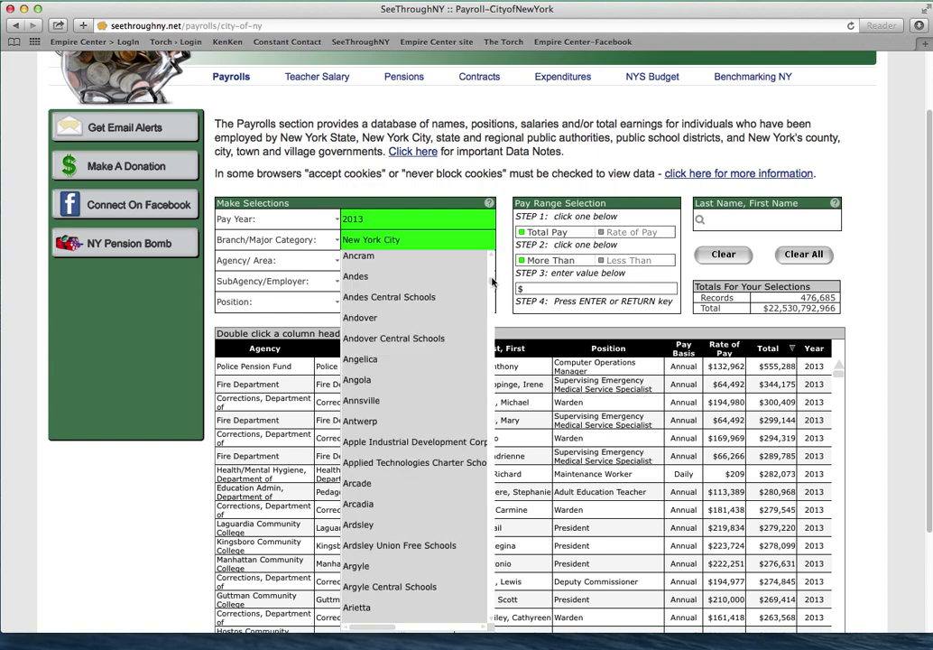
pyautogui.scroll(5, 492, 271)
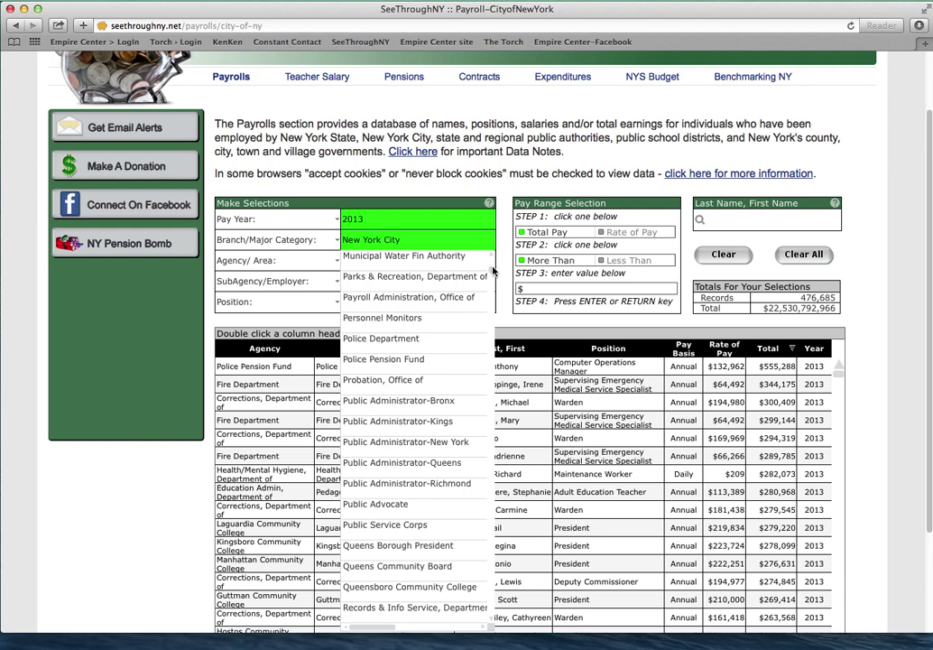
pyautogui.click(389, 340)
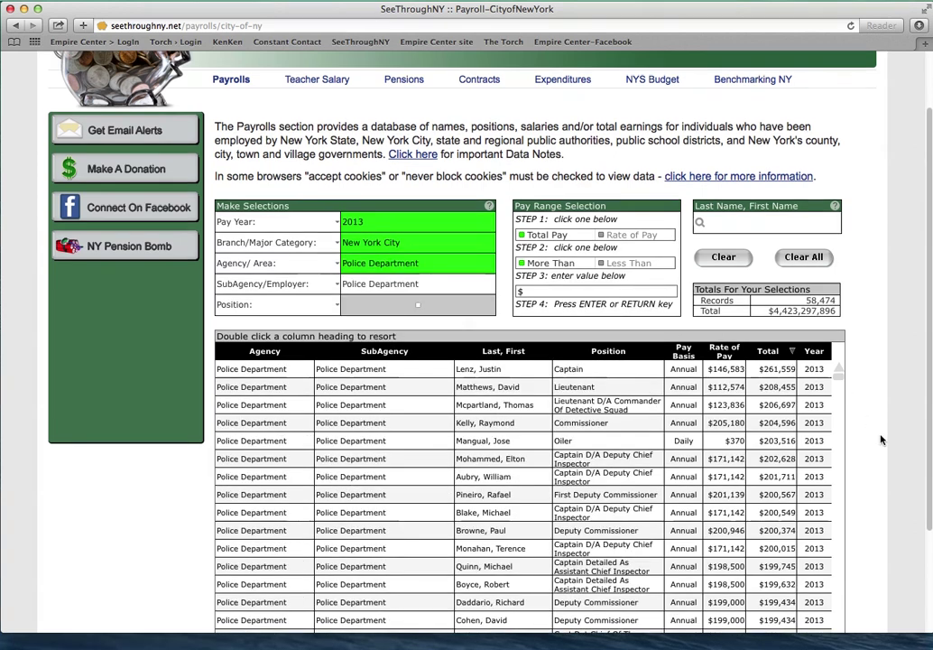
# Step: Search the Position list for 'ser' and filter to Sergeant-
pyautogui.scroll(2, 882, 440)
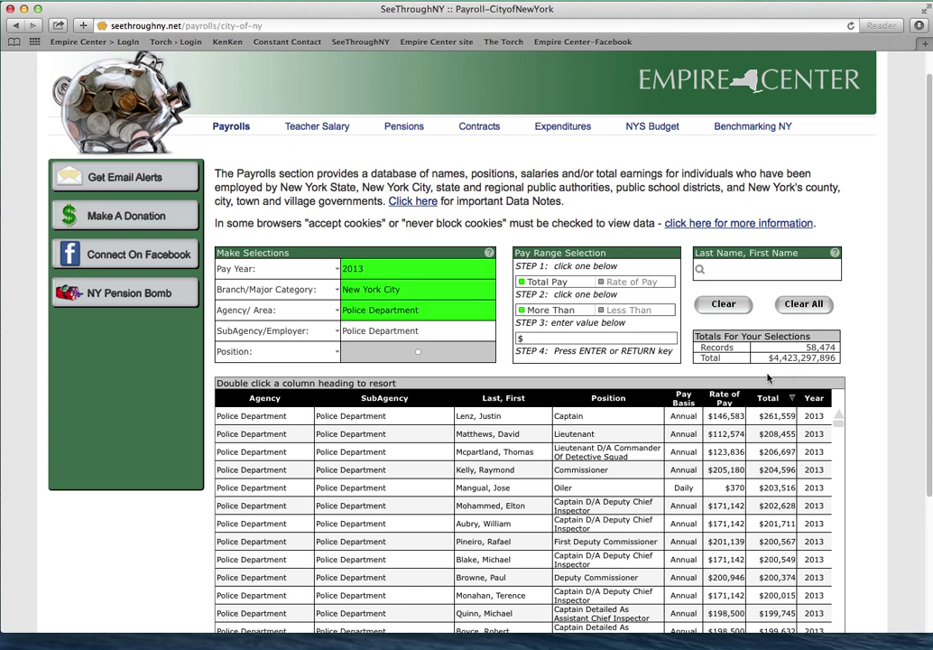
pyautogui.click(337, 355)
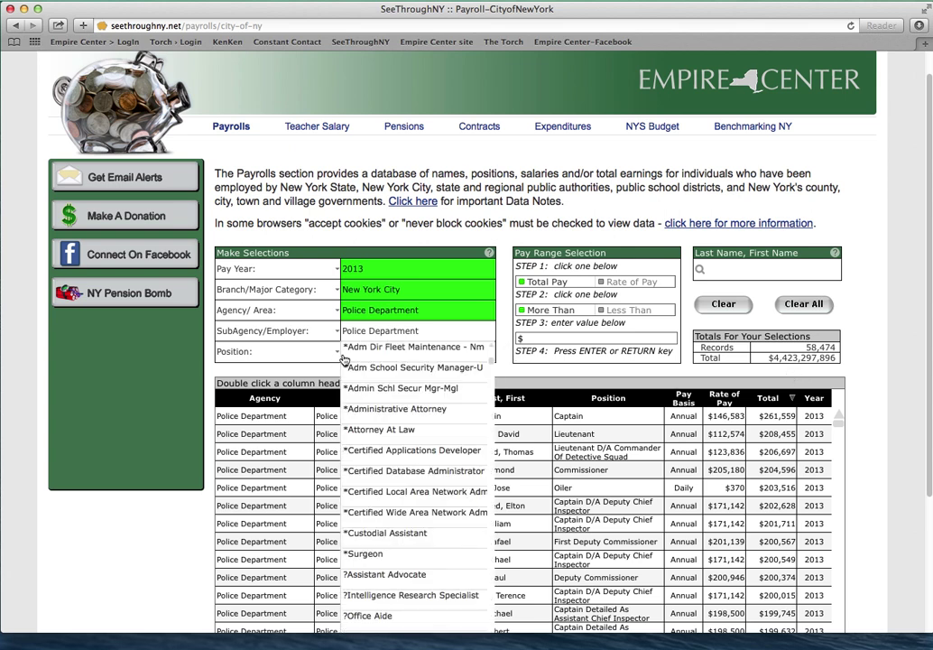
pyautogui.write('serg')
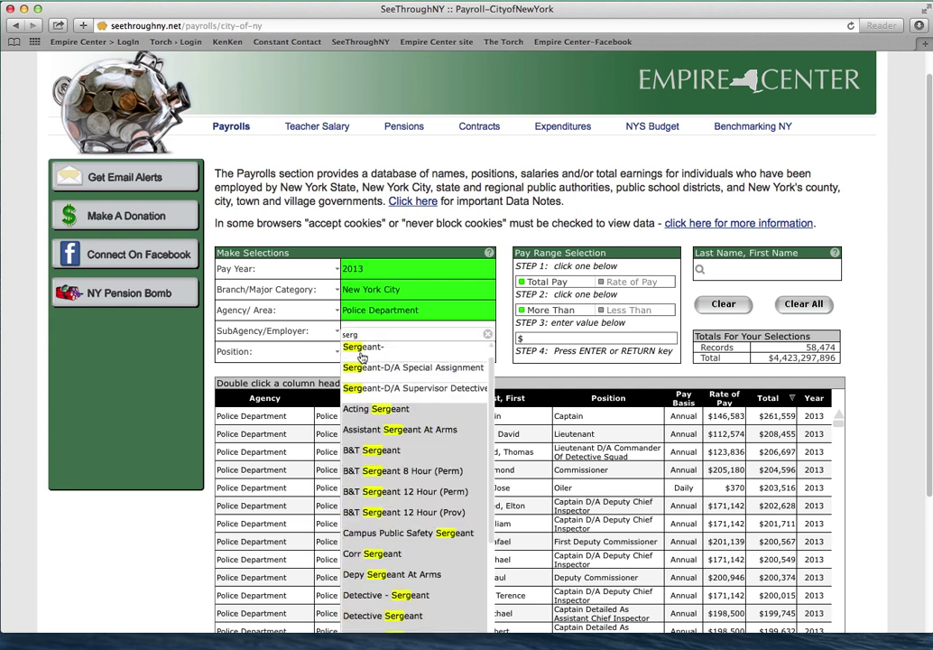
pyautogui.click(373, 350)
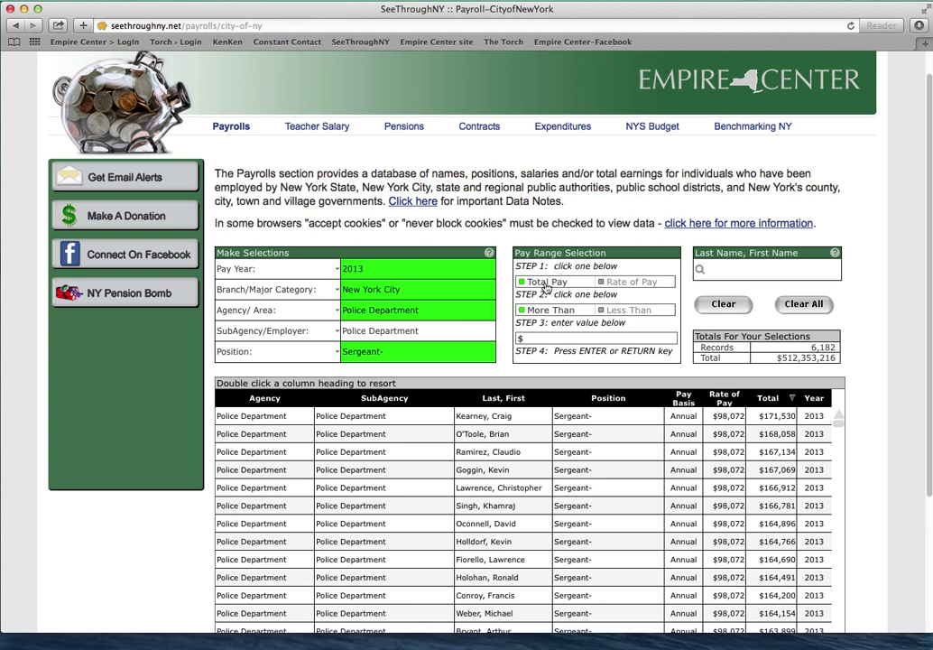
# Step: Set the pay range to Total Pay More Than $100,000
pyautogui.click(548, 285)
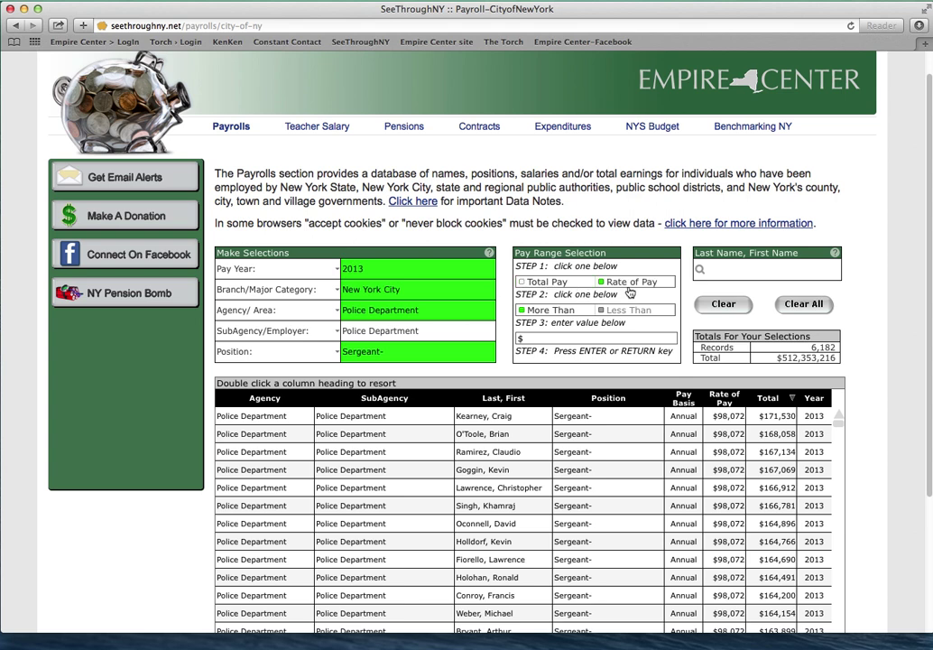
pyautogui.click(557, 284)
pyautogui.click(621, 311)
pyautogui.click(552, 311)
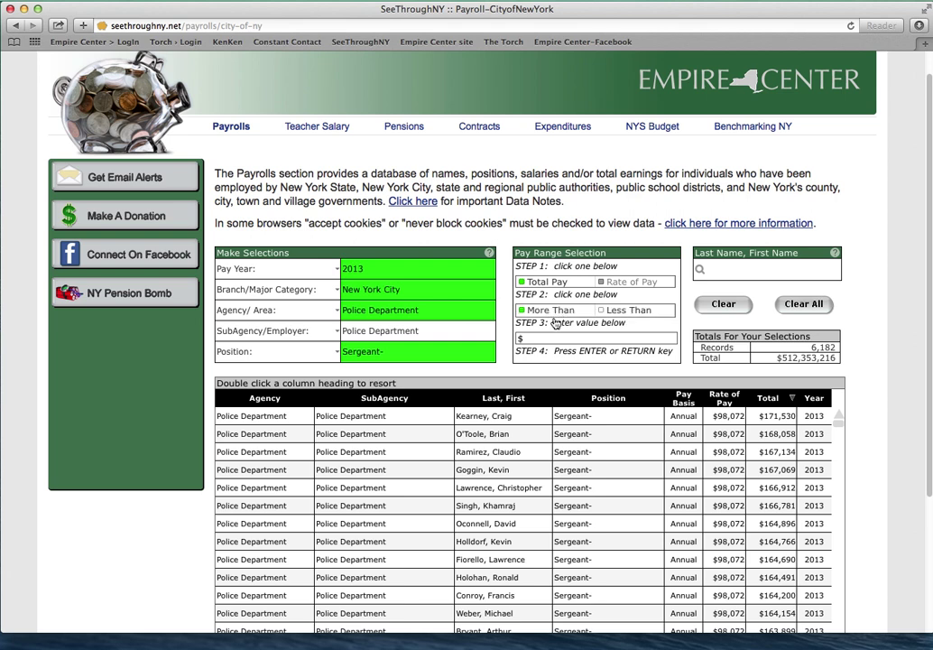
pyautogui.click(549, 338)
pyautogui.write('100,000')
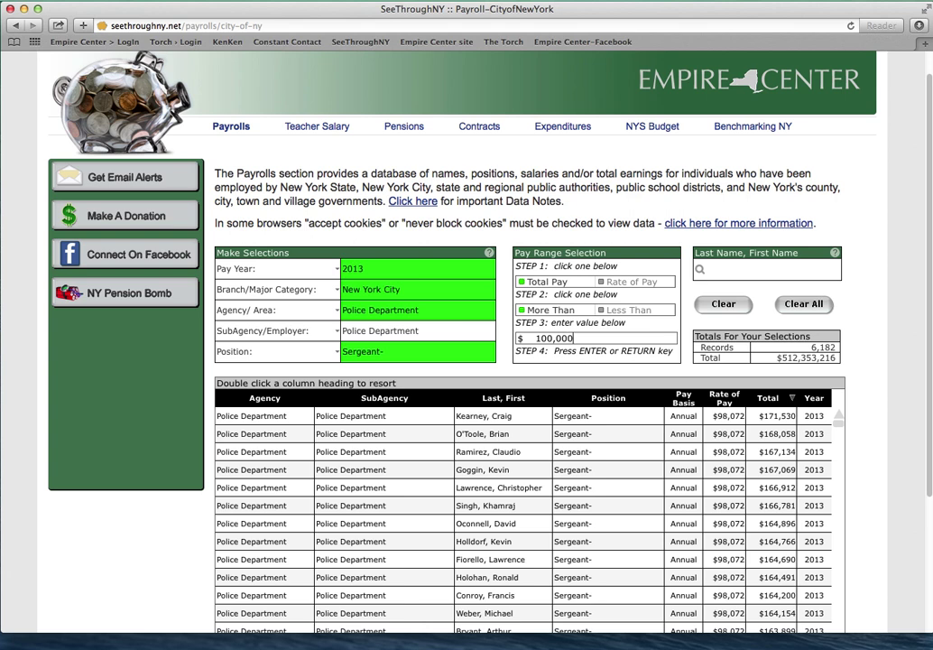
pyautogui.press('Return')
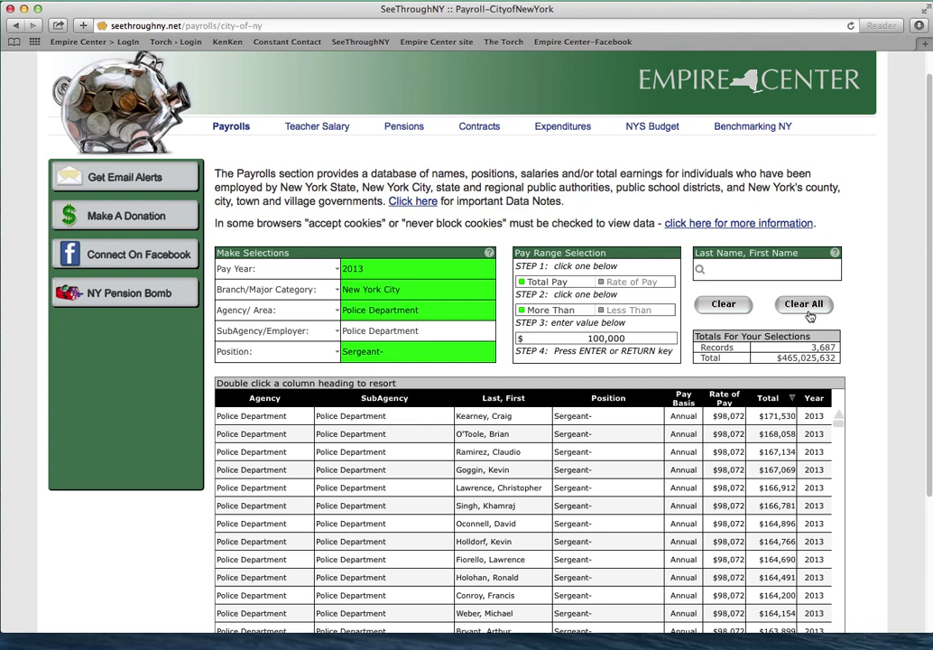
# Step: Clear all filters and run a wildcard search on the official's last and first name
pyautogui.click(456, 359)
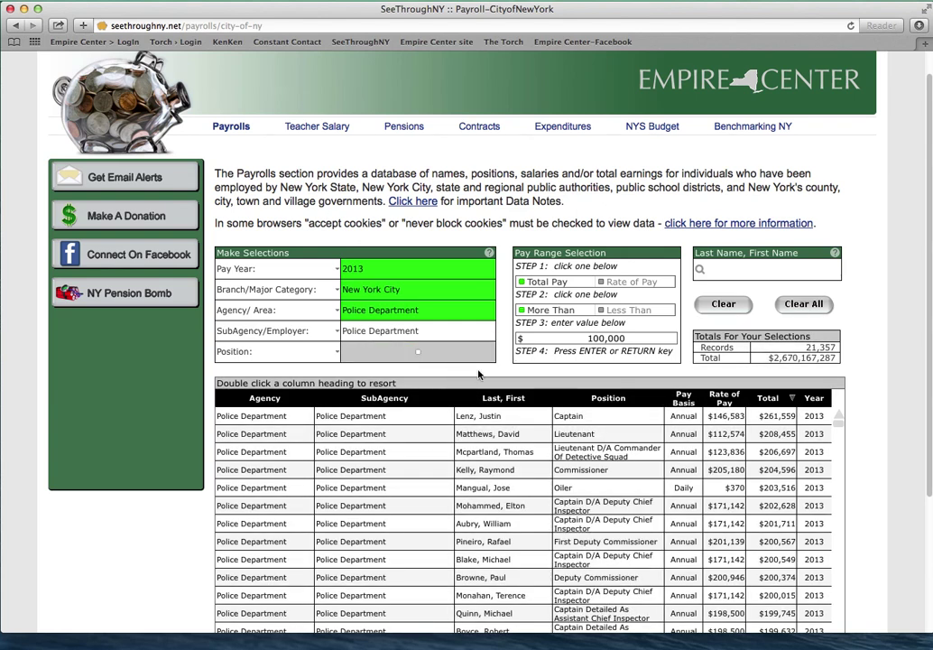
pyautogui.click(793, 306)
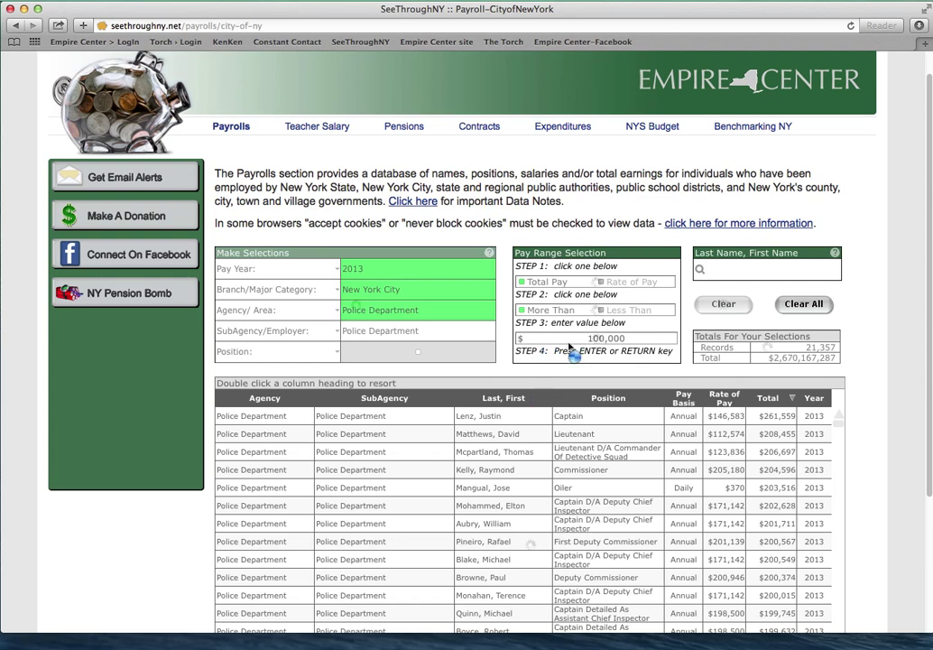
pyautogui.click(742, 269)
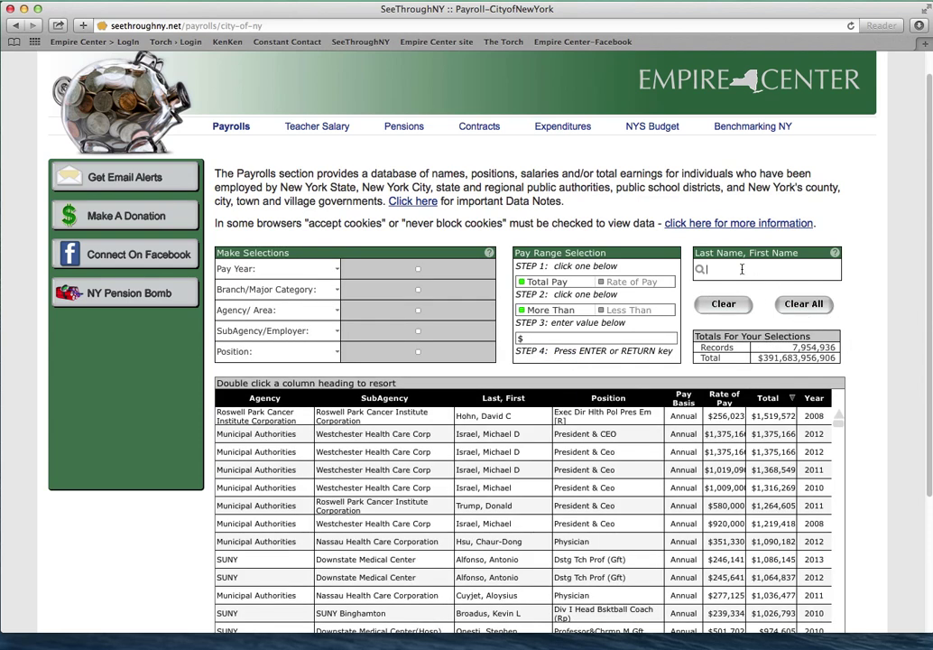
pyautogui.write('*Cu')
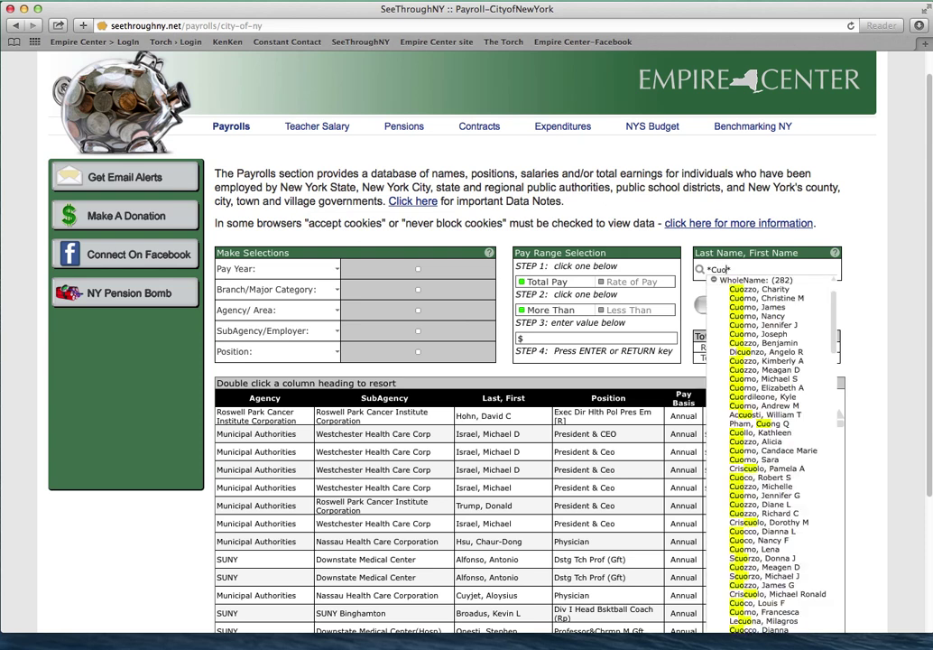
pyautogui.write('mo')
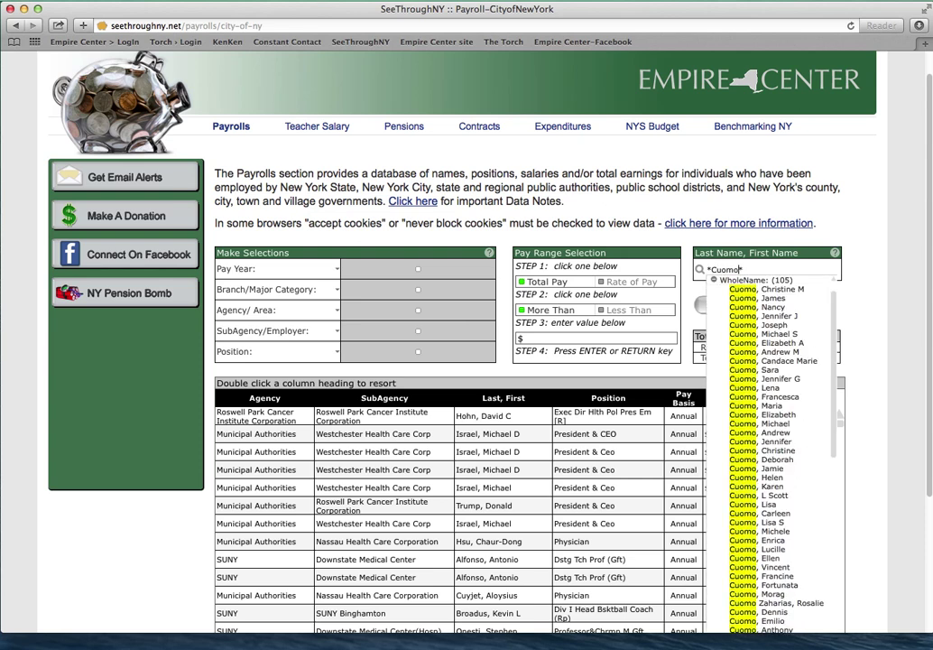
pyautogui.write(', Andr')
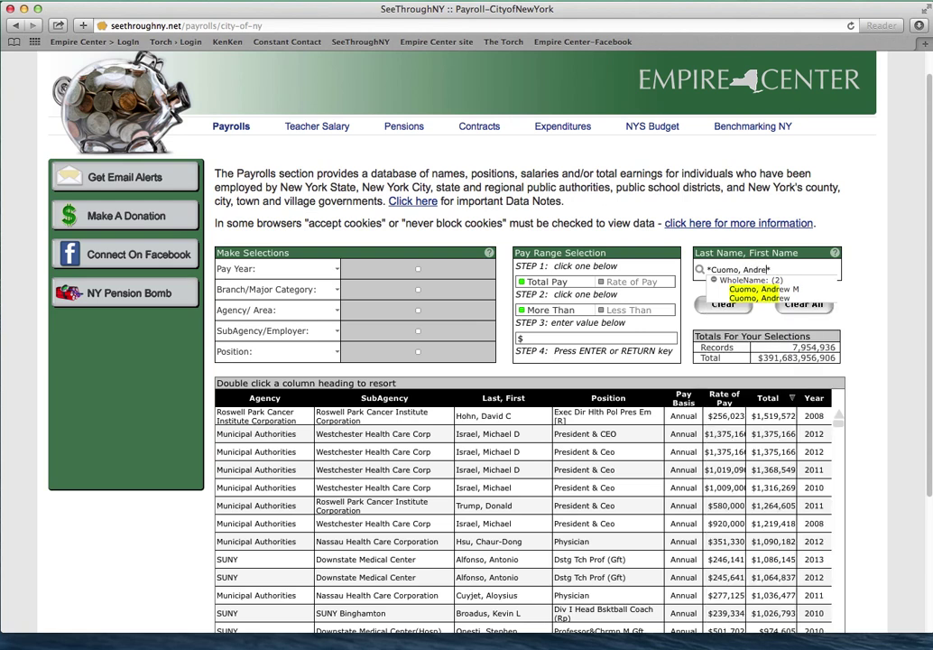
pyautogui.write('ew')
pyautogui.press('Return')
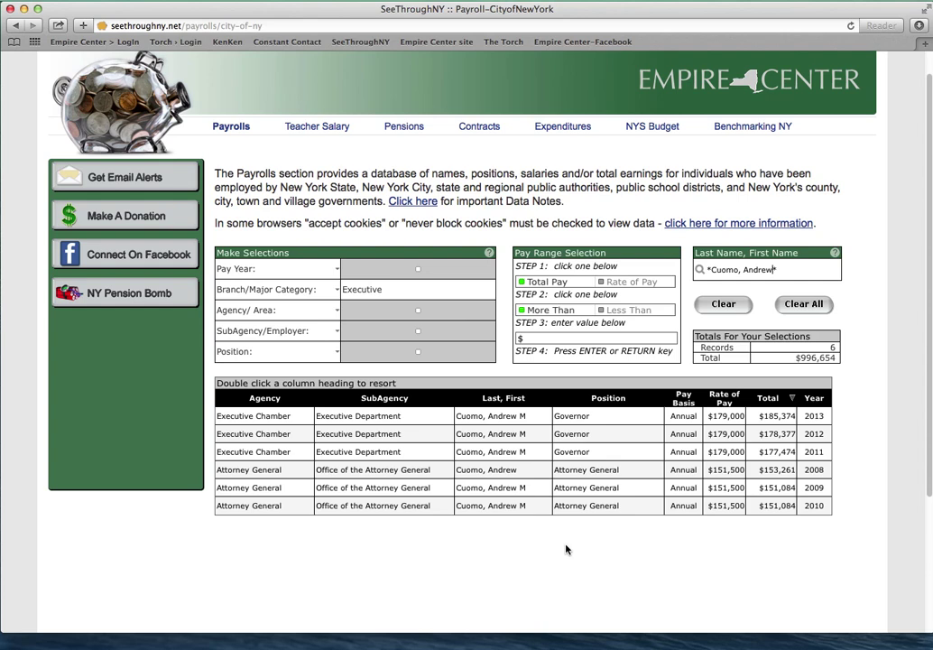
# Step: Sort the records by Year ascending and filter to the 2011, 2012 and 2013 Governor totals
pyautogui.click(810, 400)
pyautogui.doubleClick(816, 399)
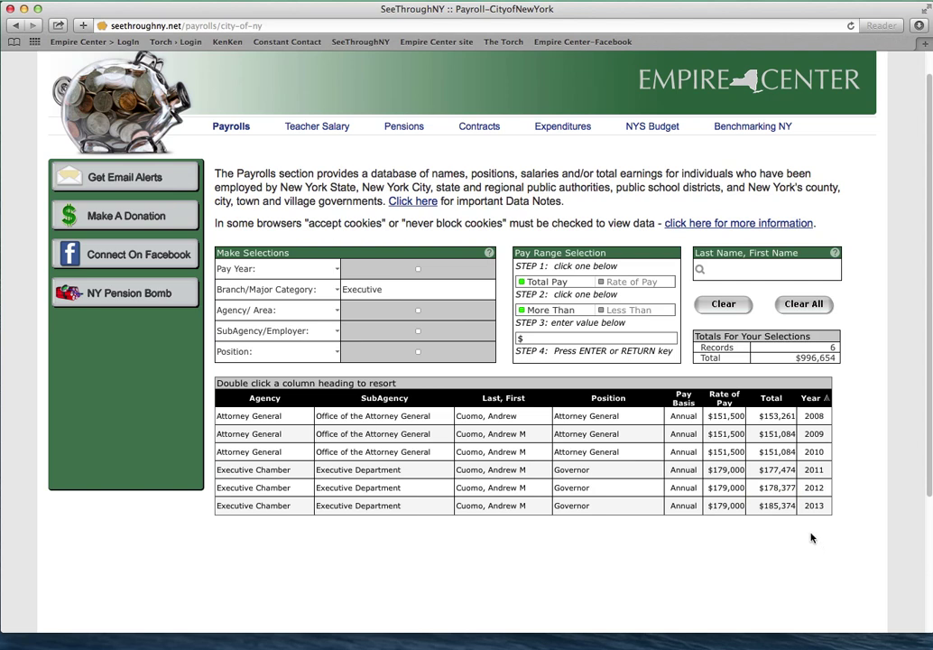
pyautogui.click(785, 471)
pyautogui.click(795, 488)
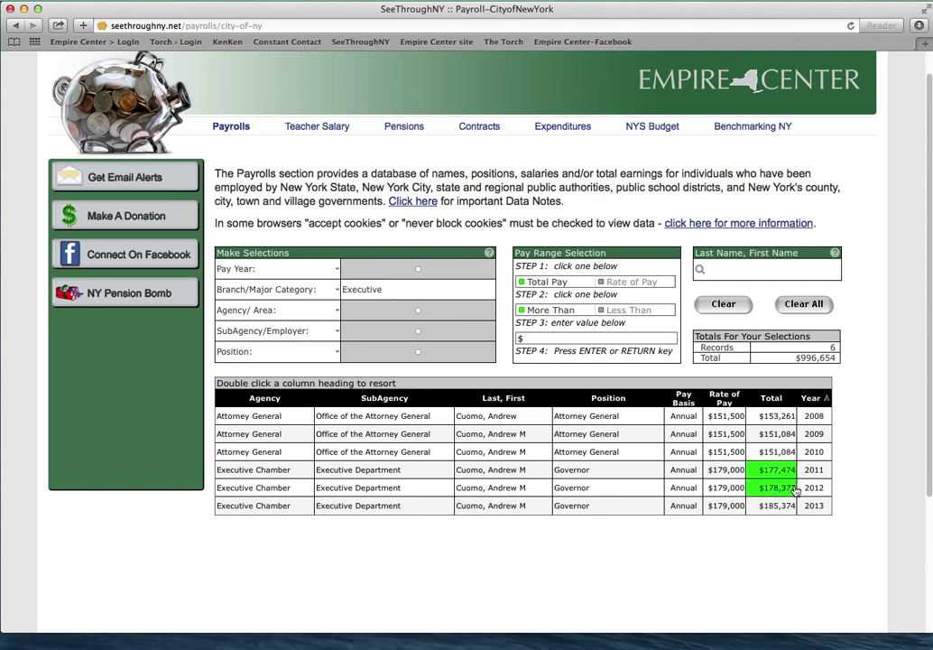
pyautogui.click(775, 508)
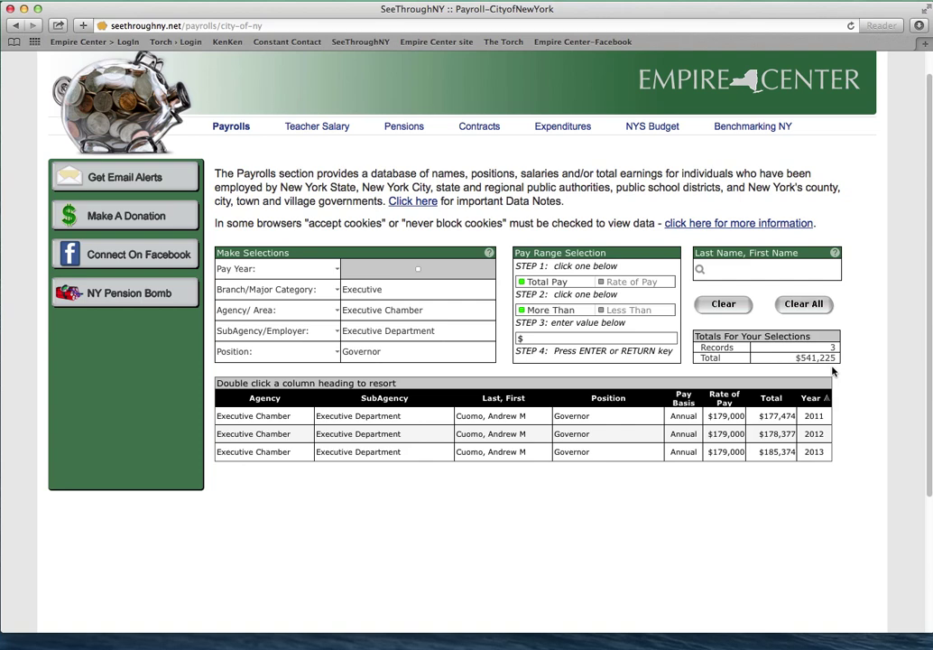
# Step: Go to the Data Notes page and open the City of New York payroll data notes
pyautogui.click(430, 205)
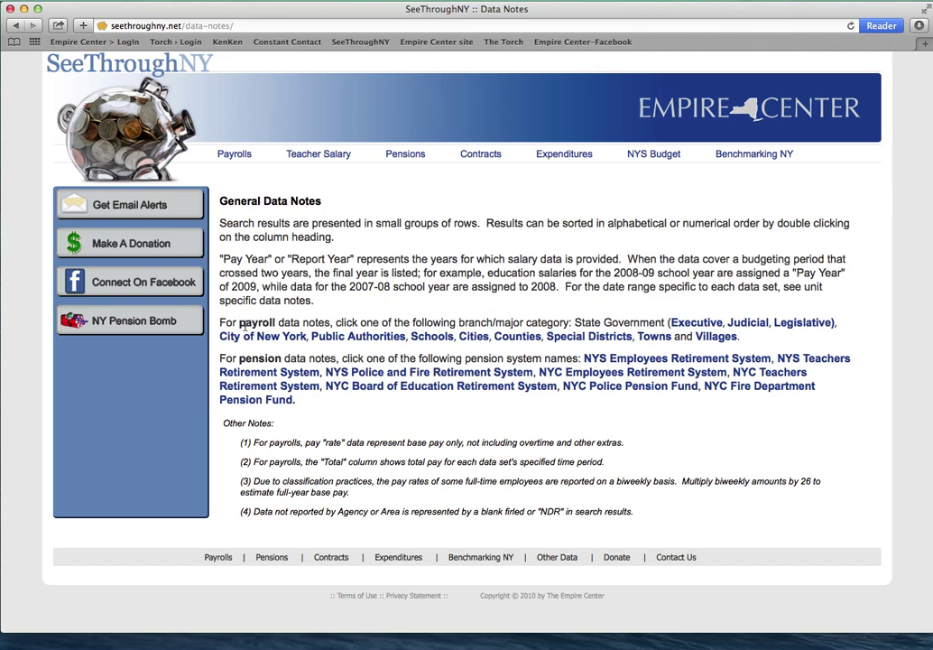
pyautogui.moveTo(239, 322); pyautogui.dragTo(330, 323)
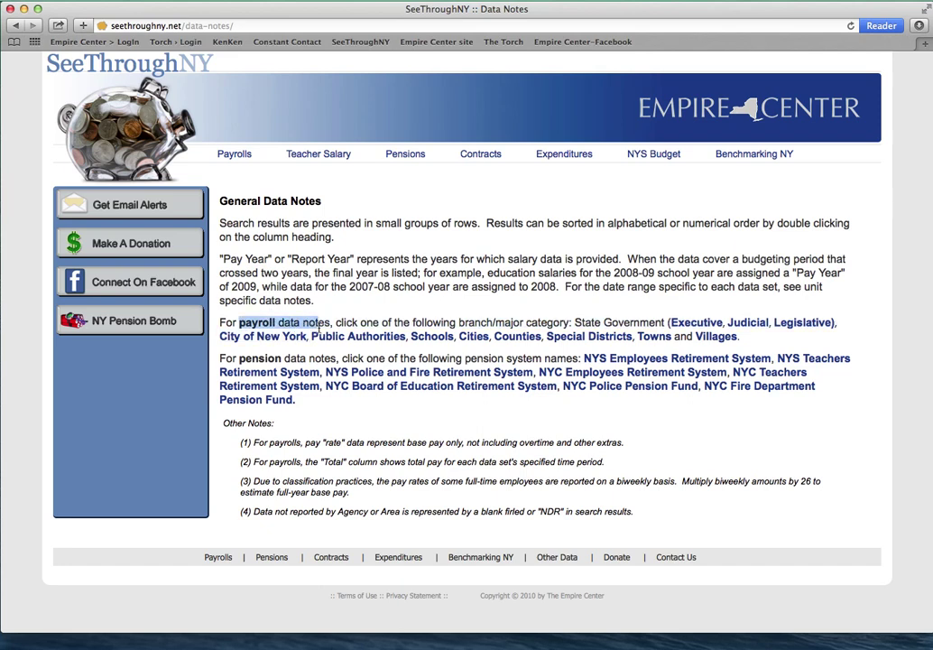
pyautogui.click(267, 341)
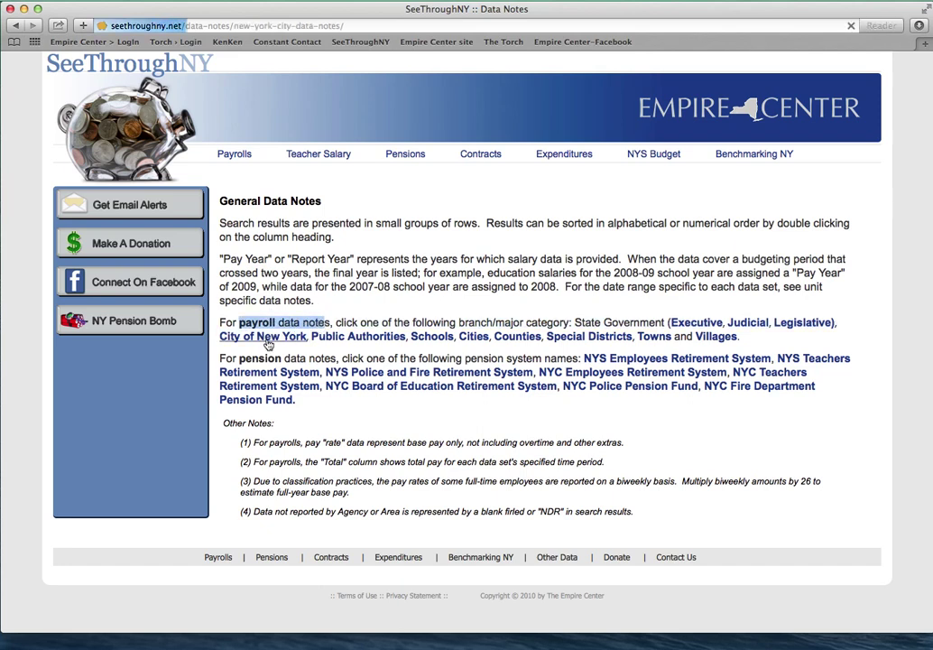